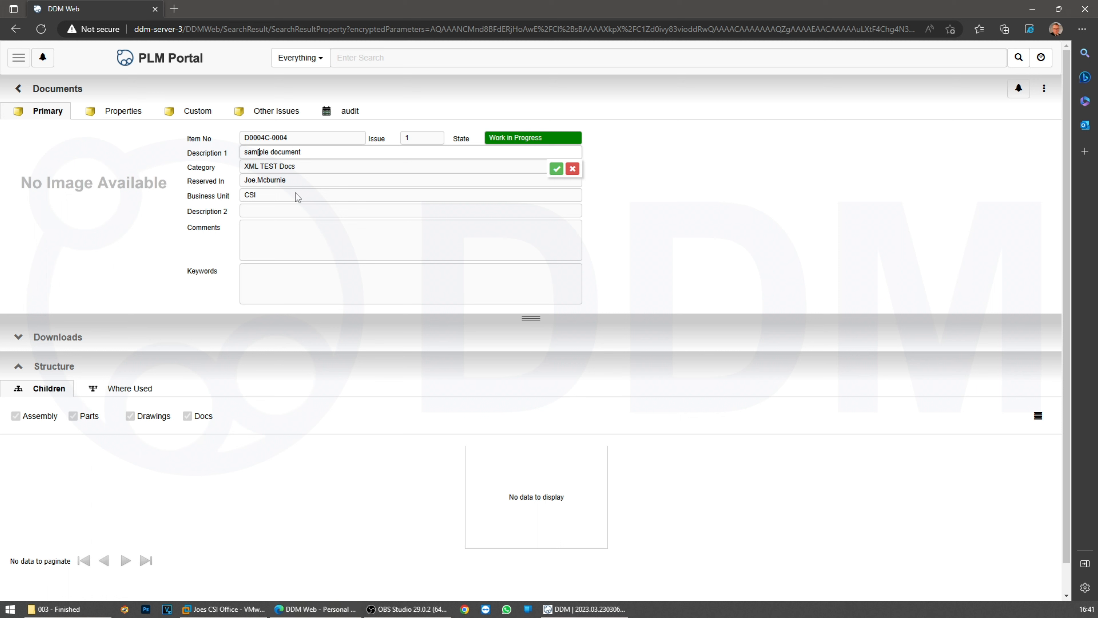
Change Description 1 to 'sample document', set Keywords to 'Test Instructions', then check the Custom fields
key(BackSpace)
click(557, 168)
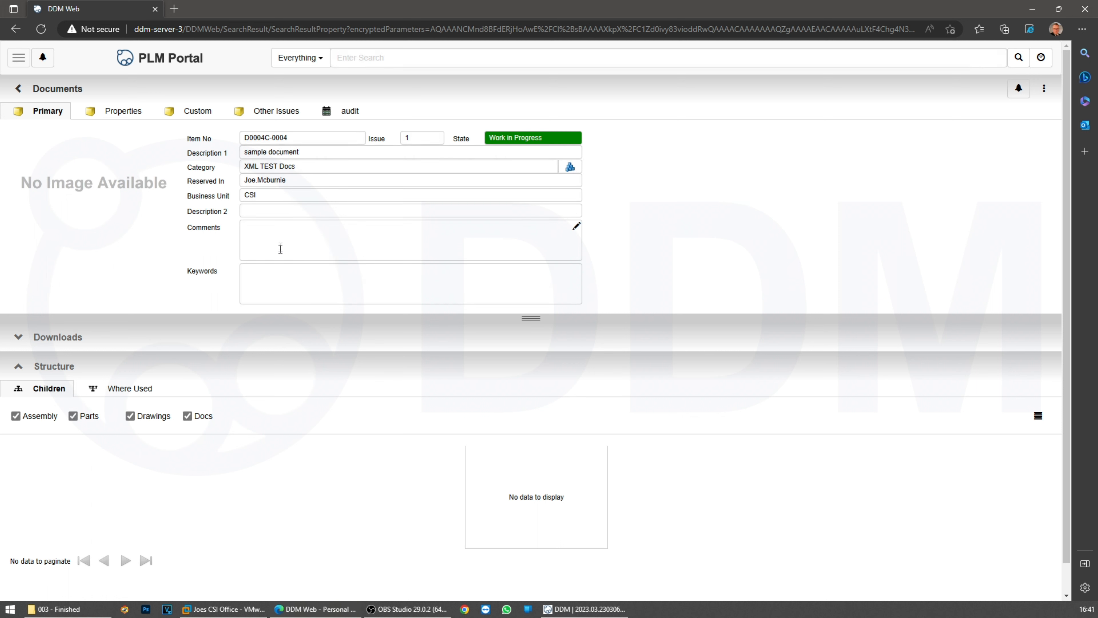
click(295, 285)
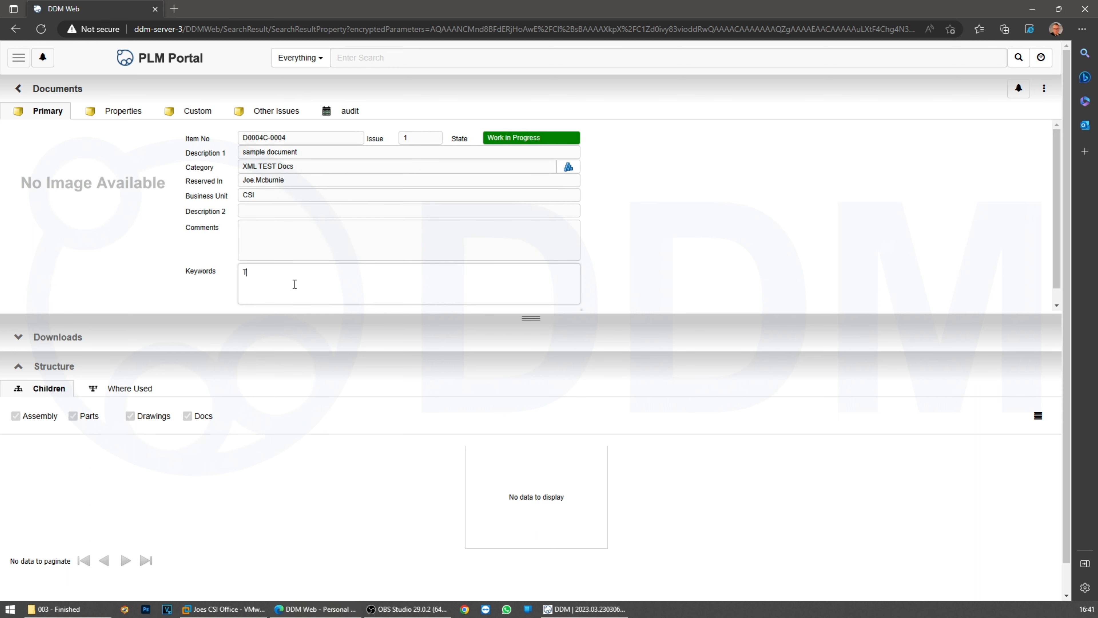
text(Test Instructions)
scroll(619, 300, down, 1)
click(553, 302)
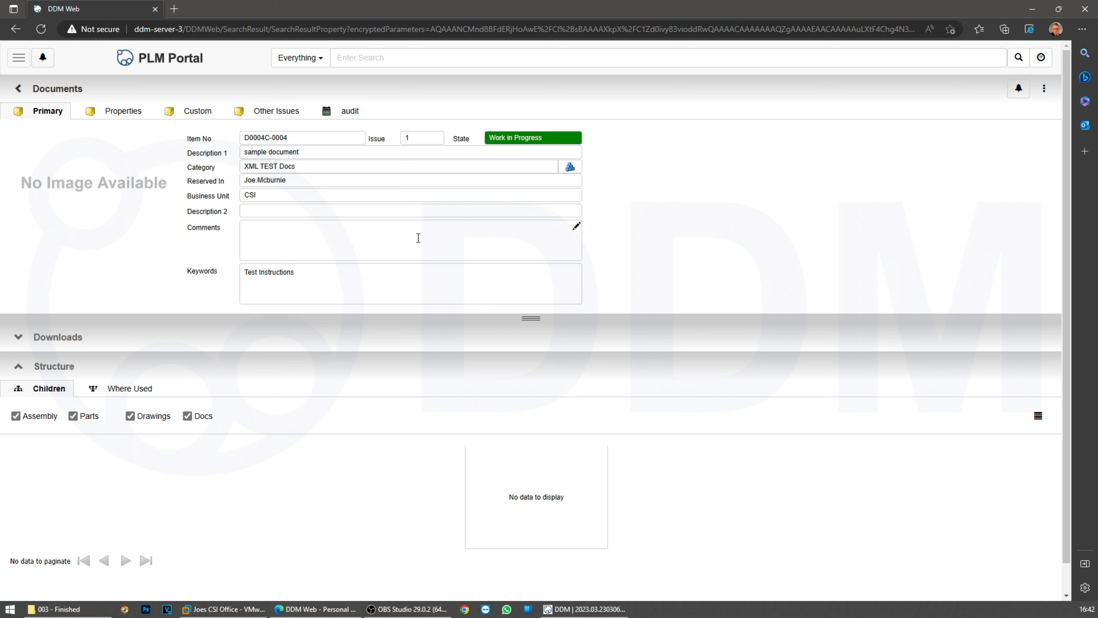
click(195, 112)
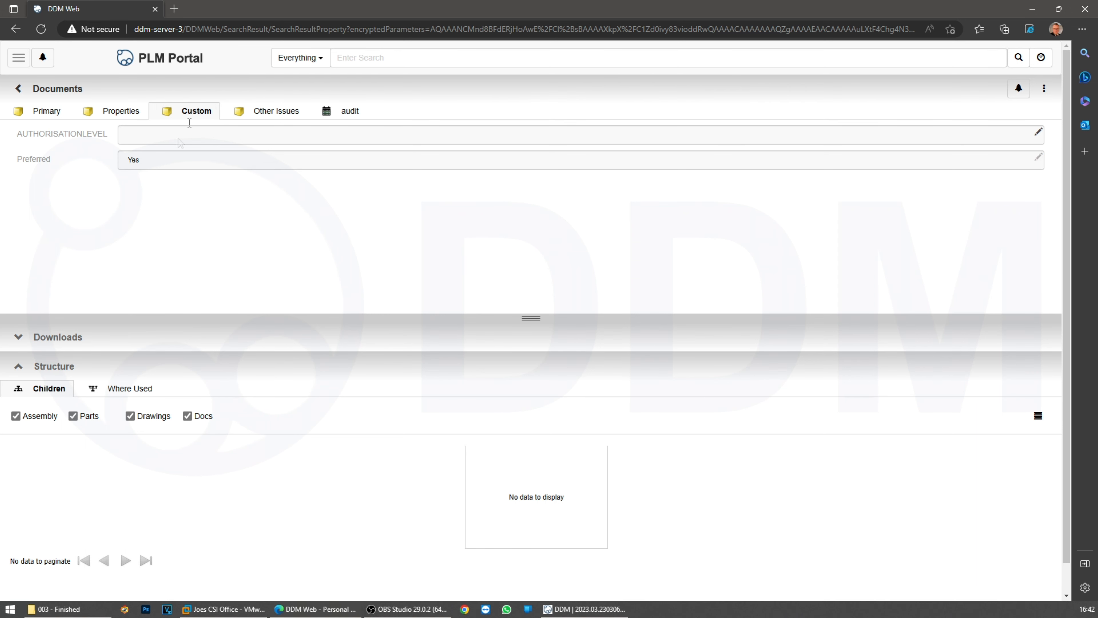
click(35, 115)
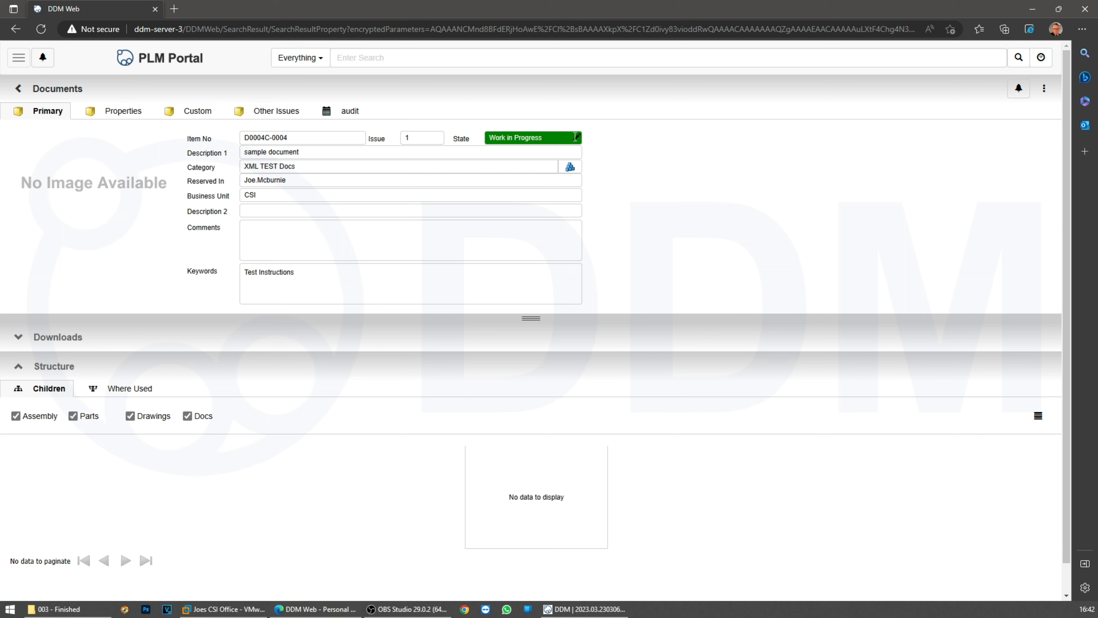
Move the document to Checked and Approved with the comment 'all OK'
click(554, 138)
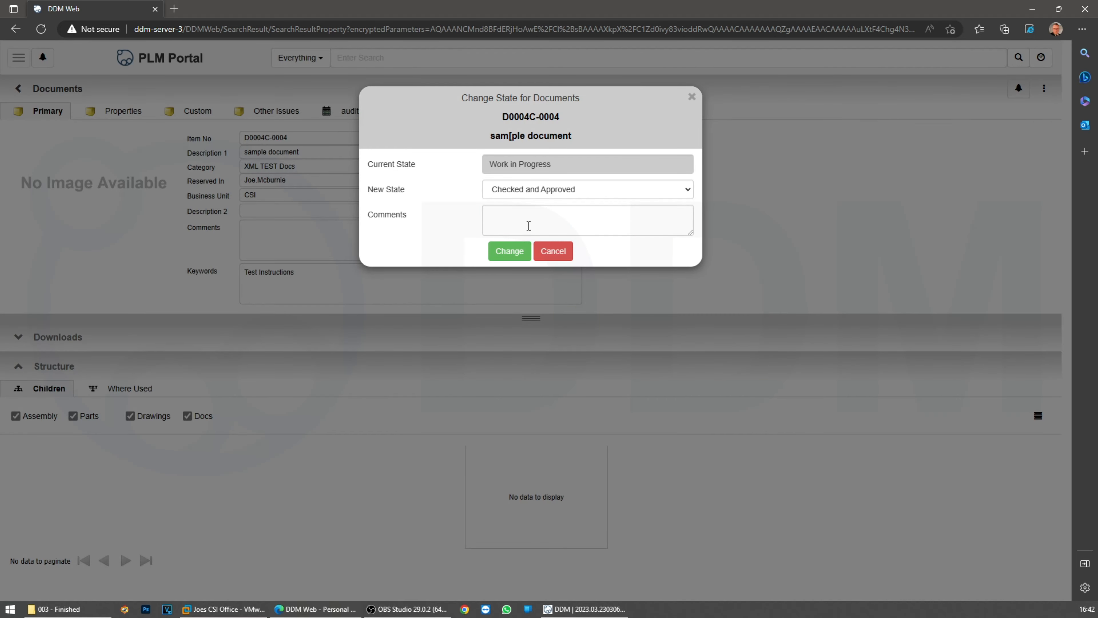
click(511, 219)
text(all OK)
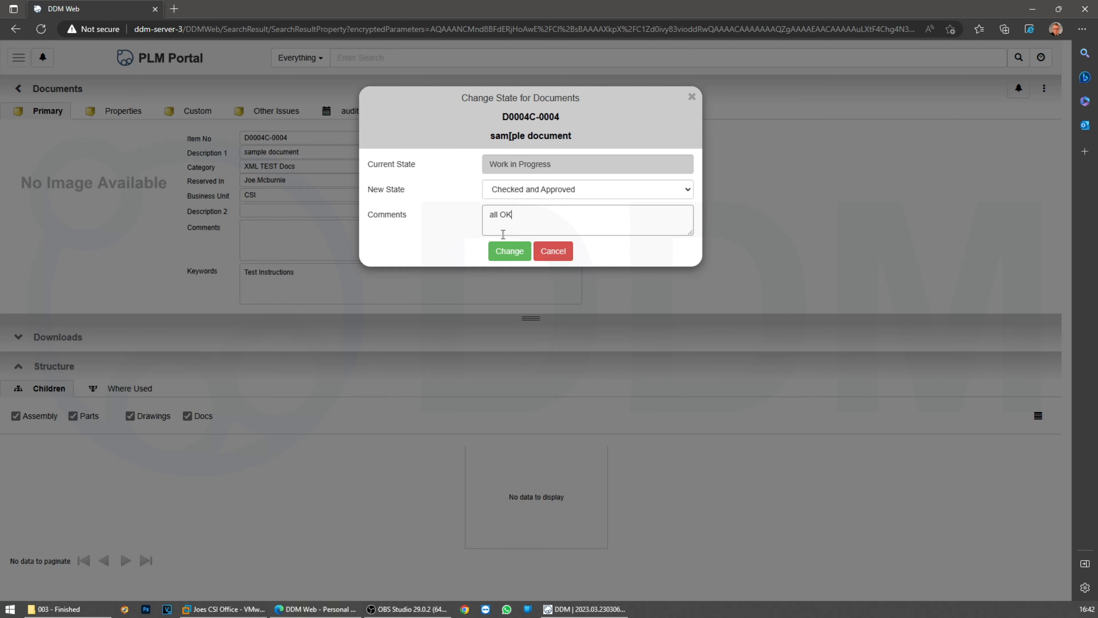
click(507, 251)
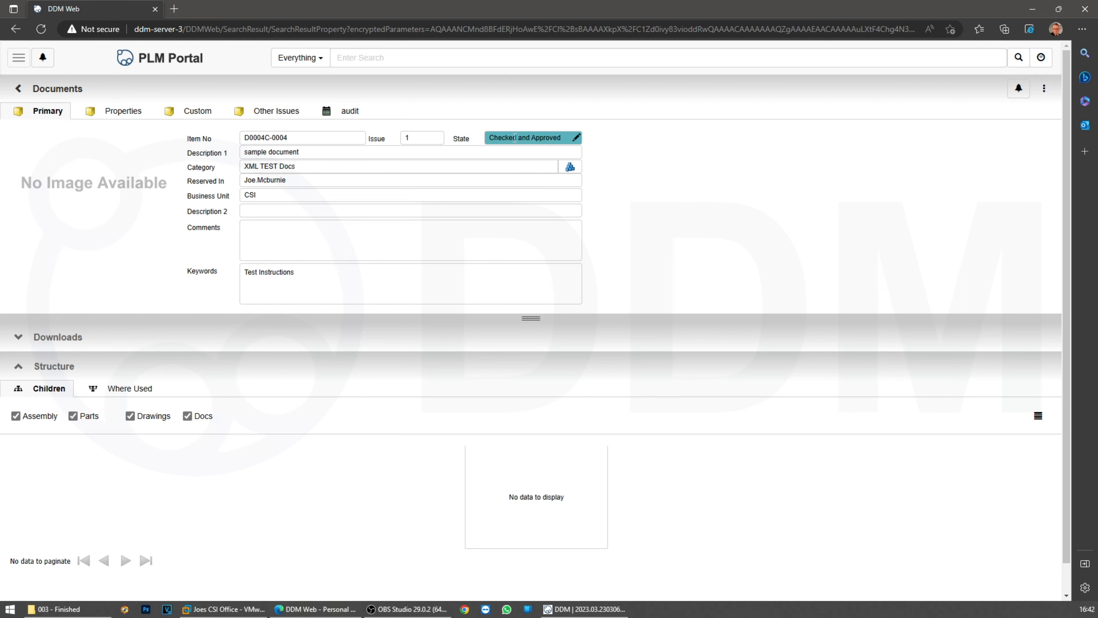
Advance the document from Checked and Approved to Released
click(514, 137)
click(516, 192)
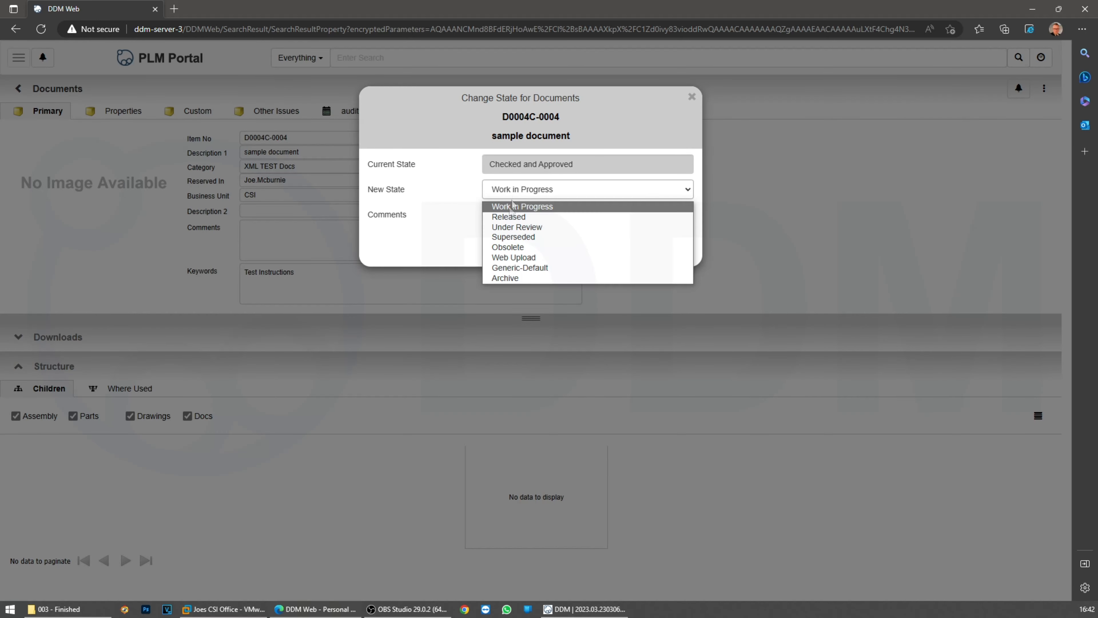
click(509, 218)
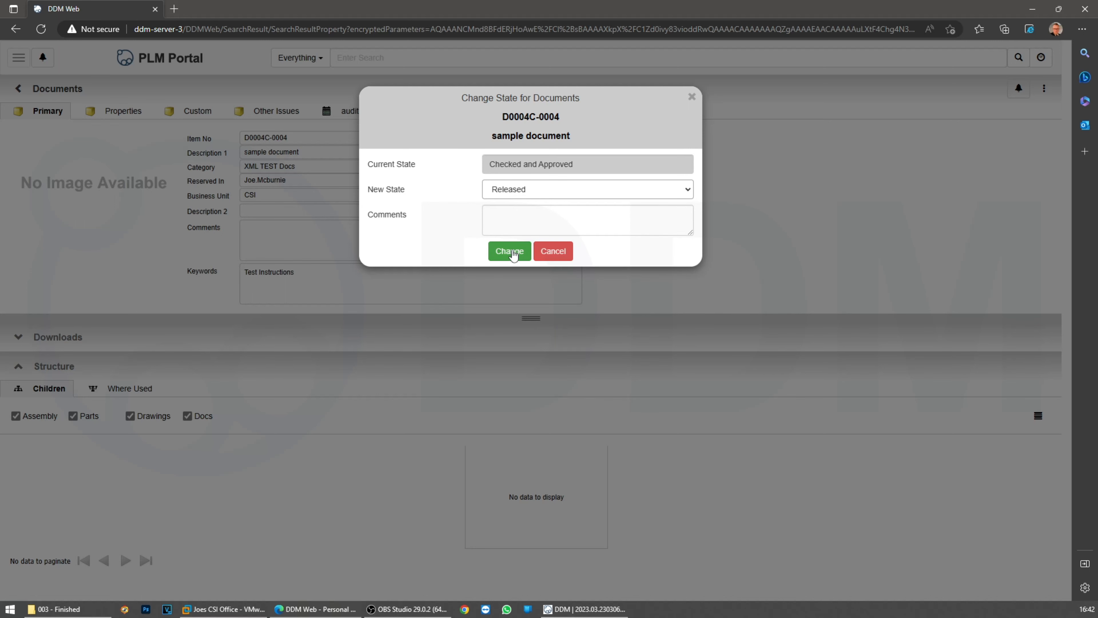
click(514, 254)
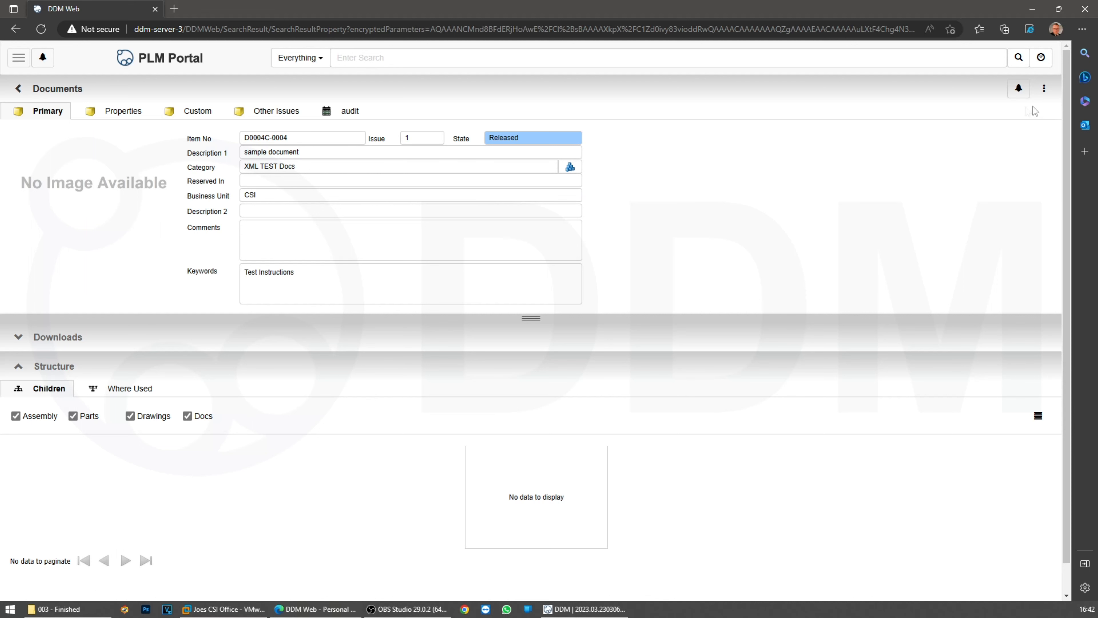
click(1044, 91)
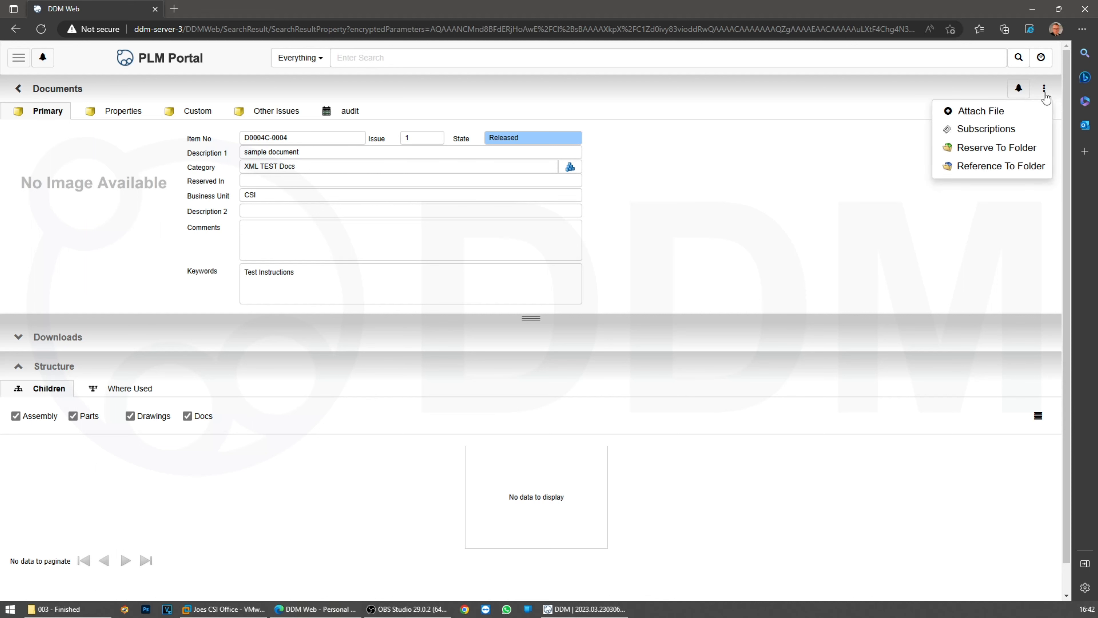
Reserve the document to the personal WorkBench folder and return it to Work in Progress
click(978, 151)
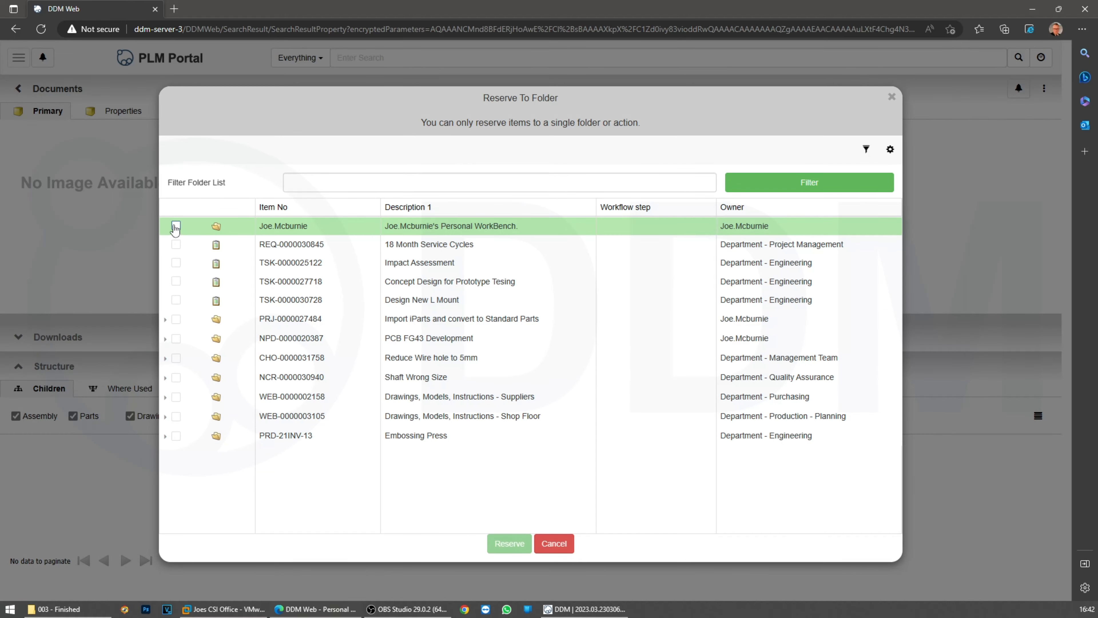
click(176, 226)
click(510, 543)
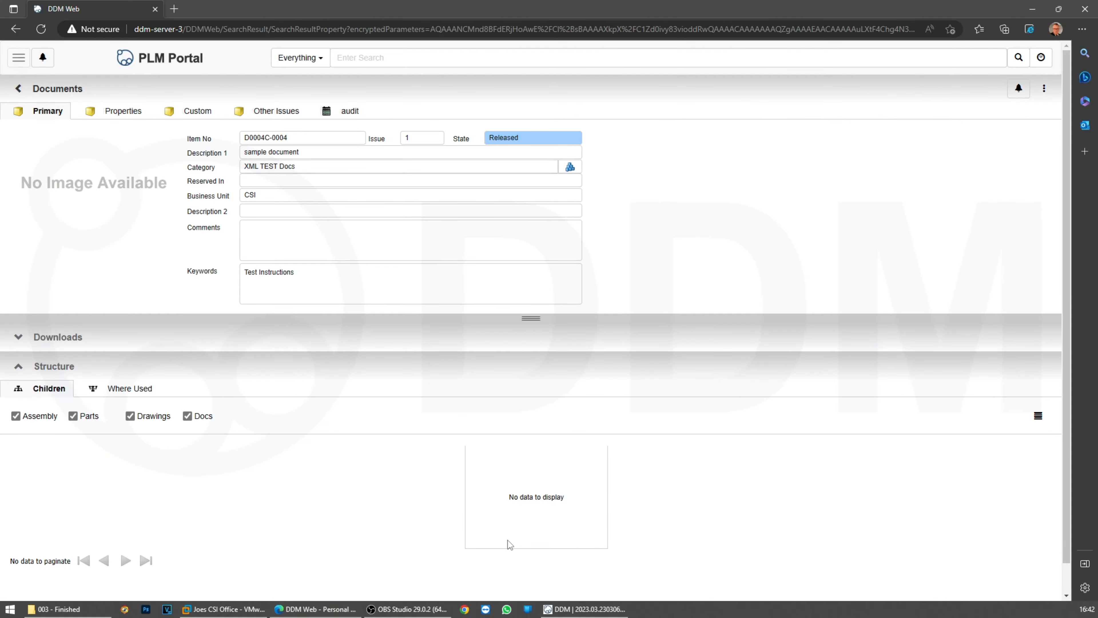
click(544, 138)
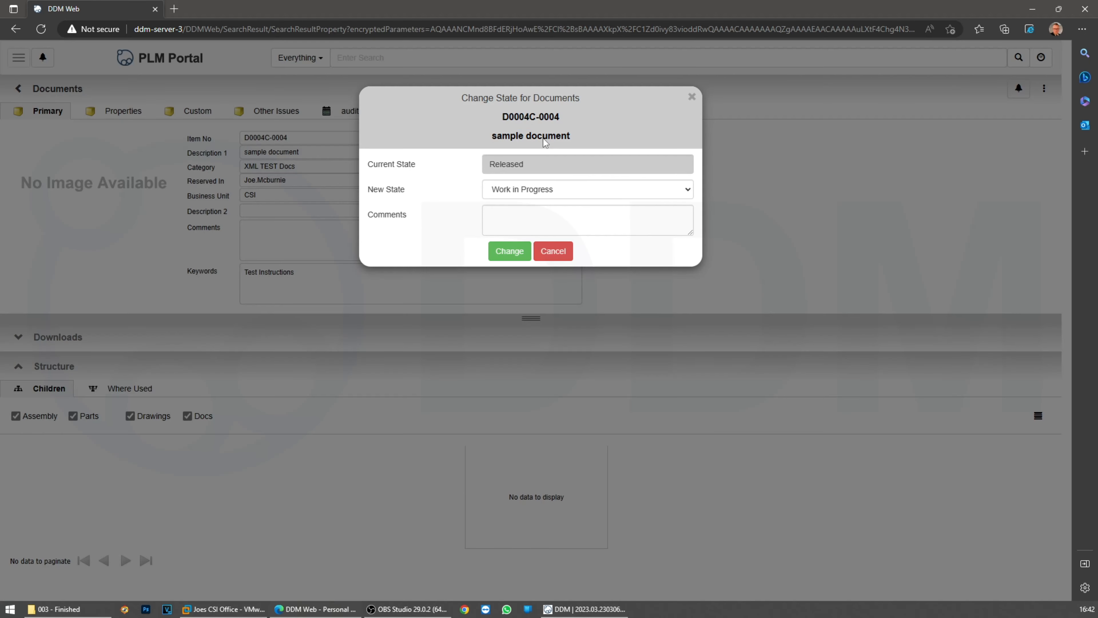
click(510, 251)
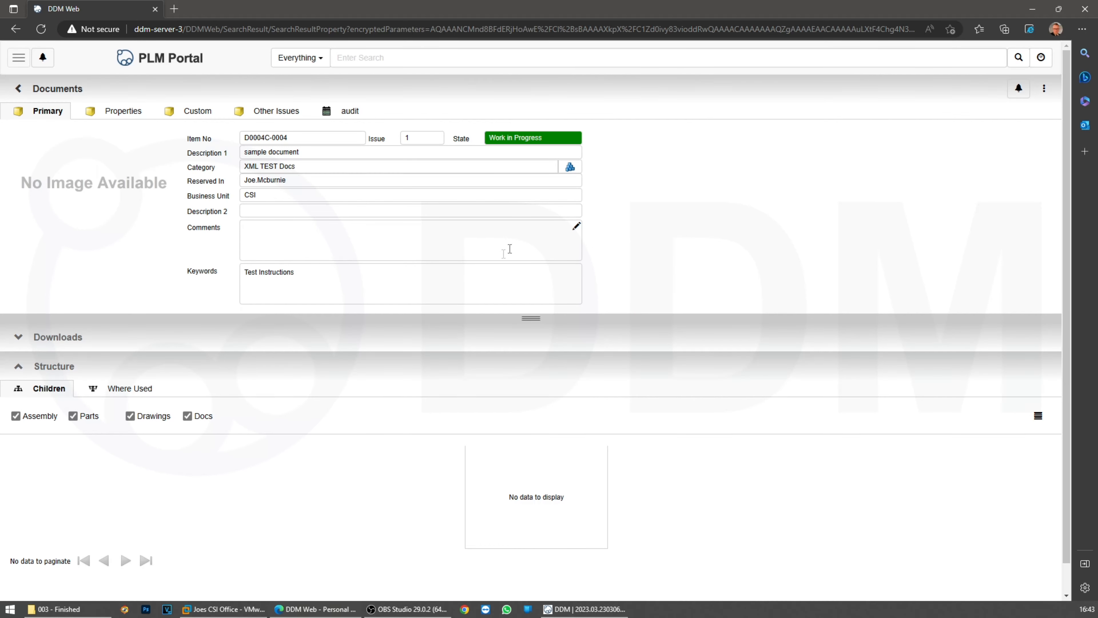
Enter the user's full name in the Comments field
click(303, 246)
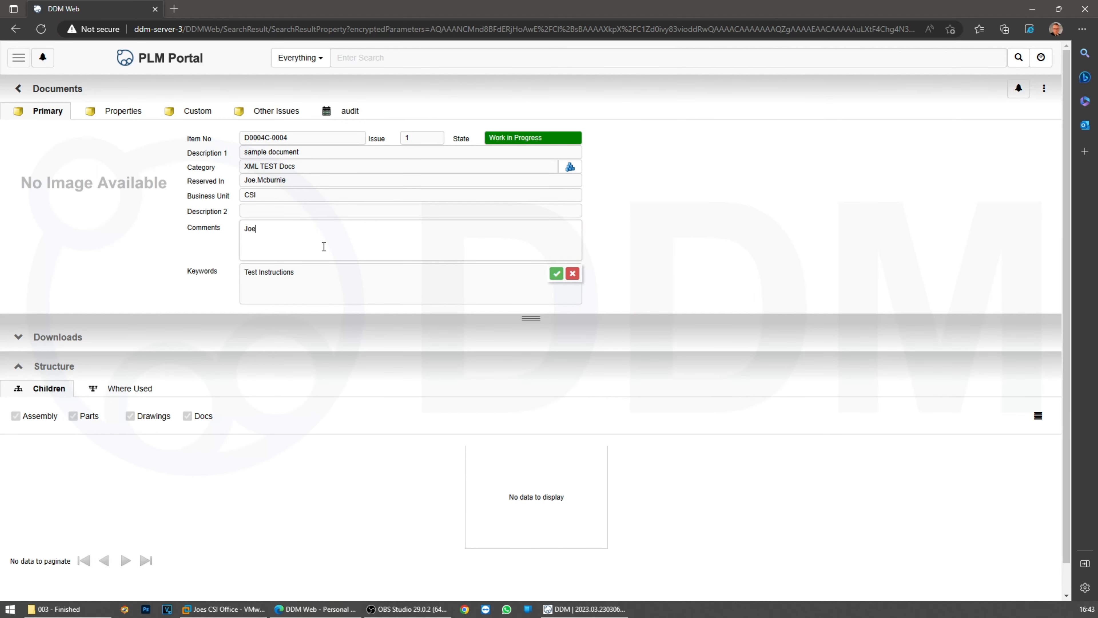
click(556, 273)
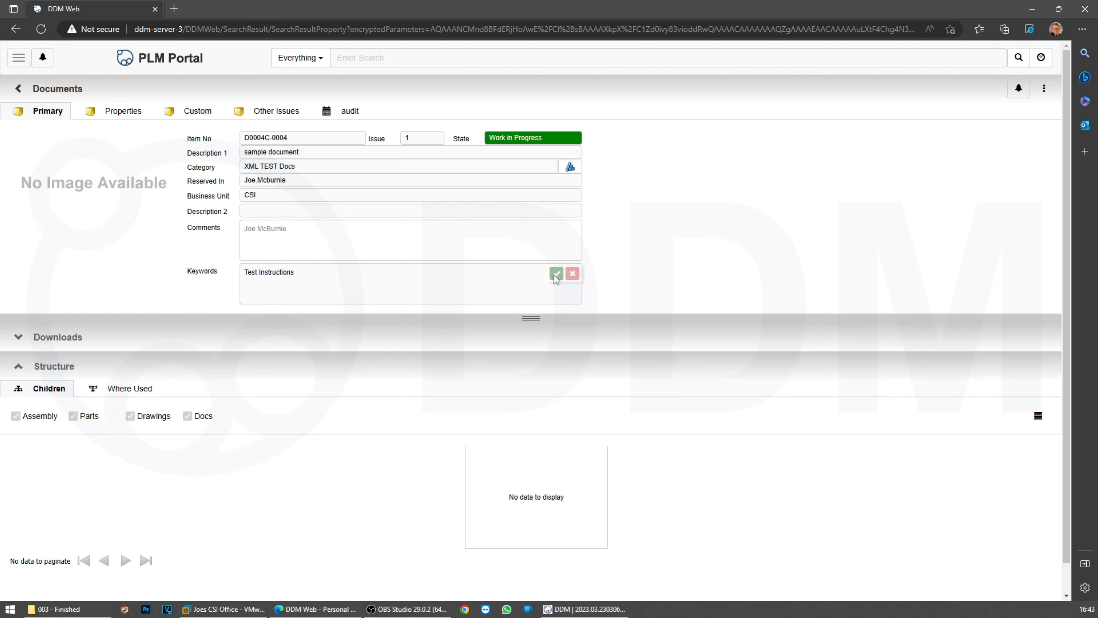
Change the document's state from Work in Progress to Released
click(554, 140)
click(581, 190)
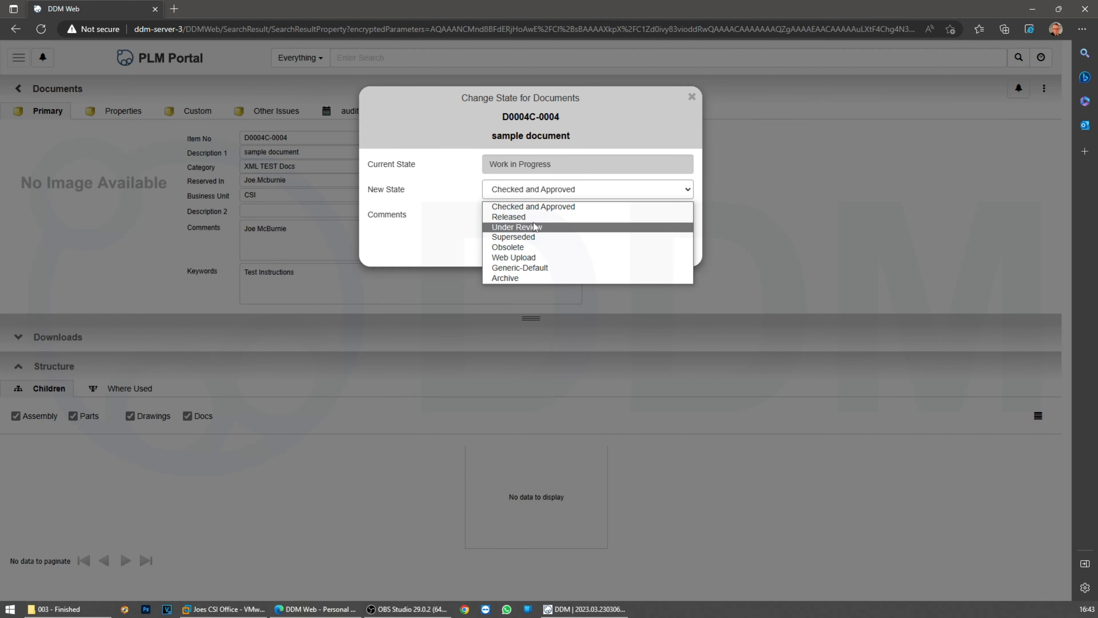
click(535, 216)
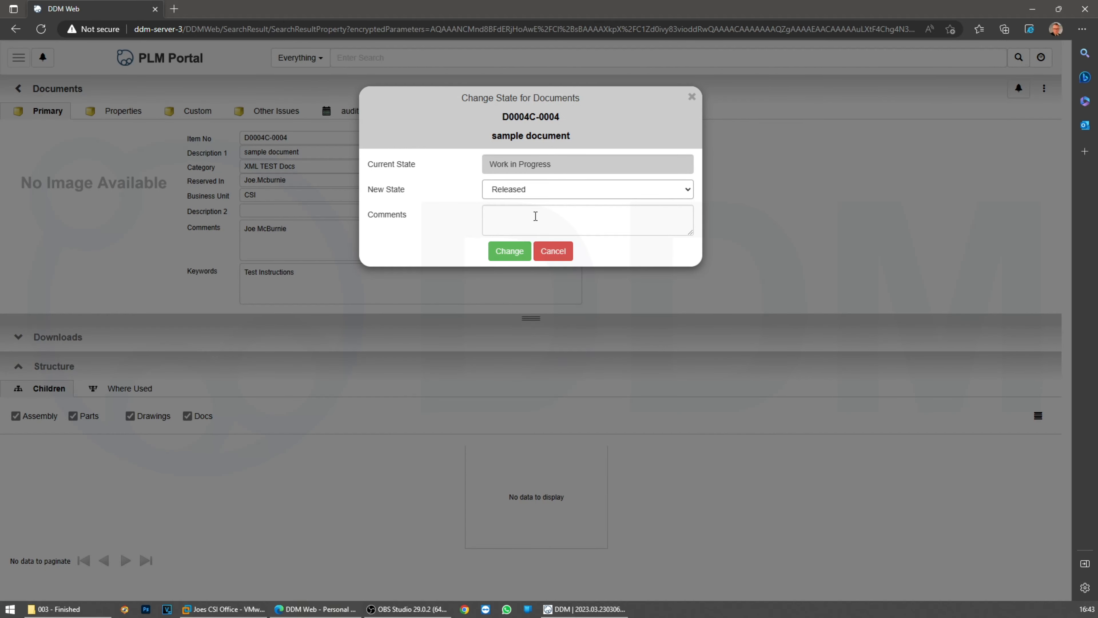
click(511, 250)
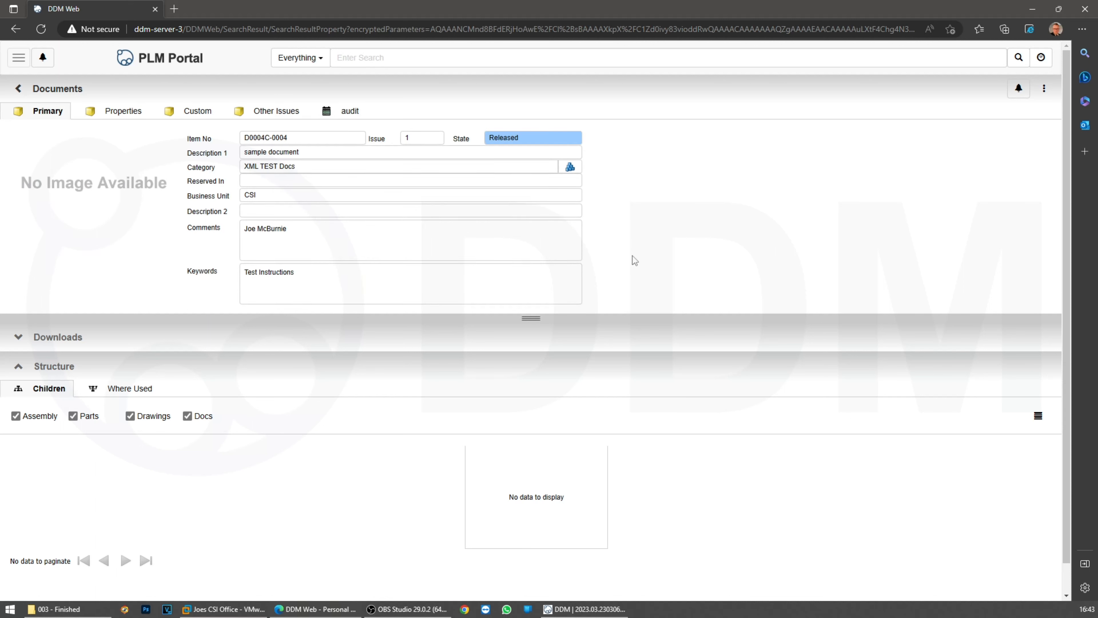
Reserve the document to the personal WorkBench folder and set it back to Work in Progress
click(1044, 89)
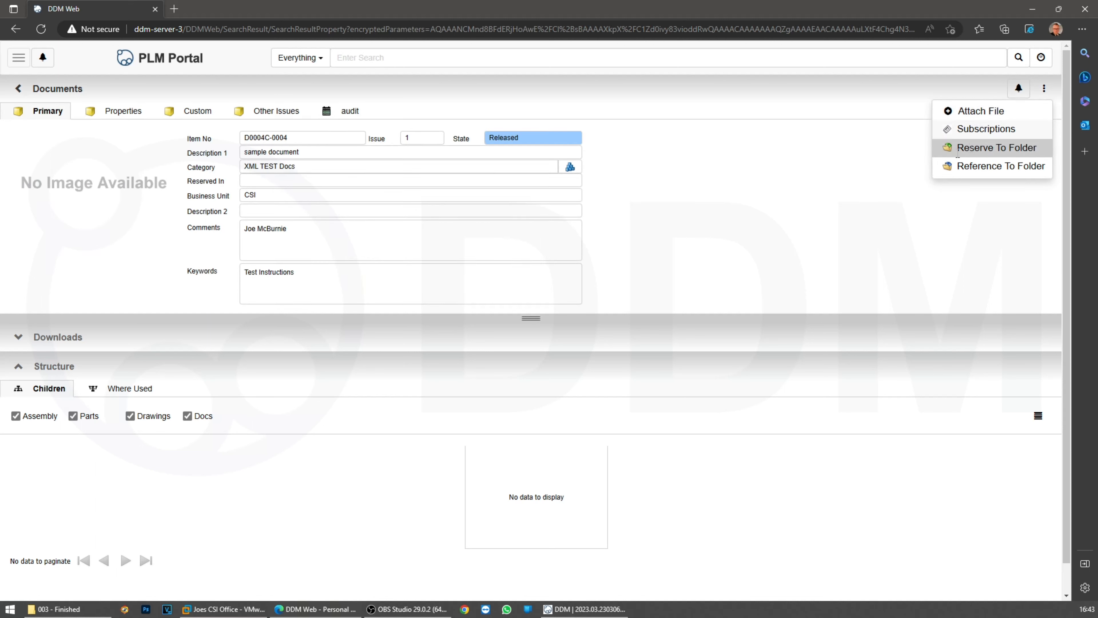
click(975, 147)
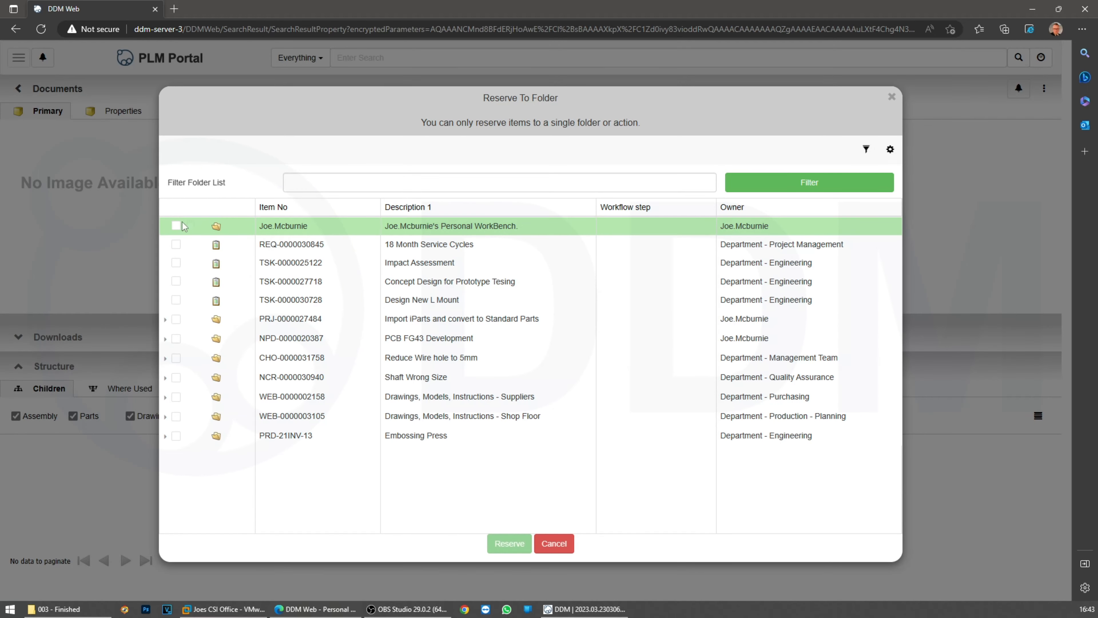
click(177, 226)
click(506, 544)
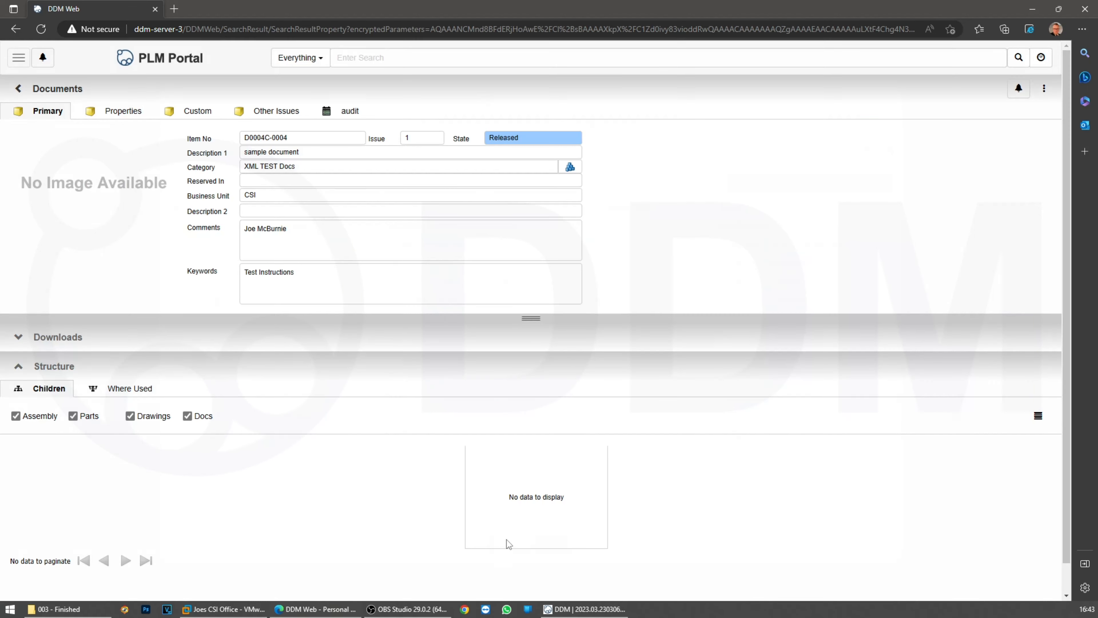
click(538, 143)
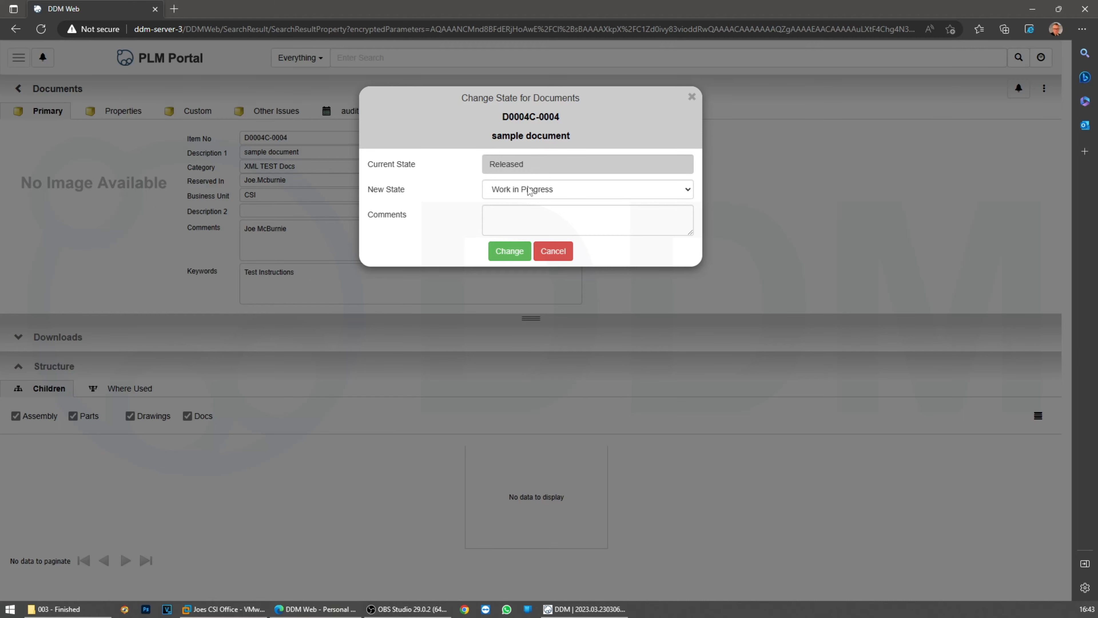
click(509, 251)
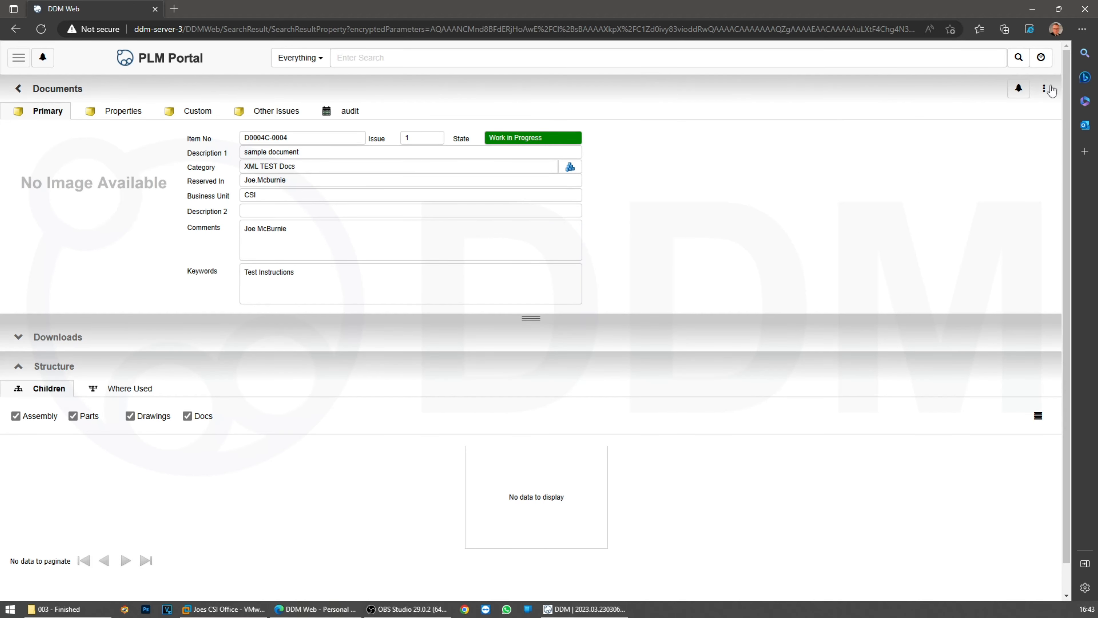
click(1045, 92)
click(981, 113)
Attach the image DRG-1254896-14.png to document D0004C-0004
click(484, 129)
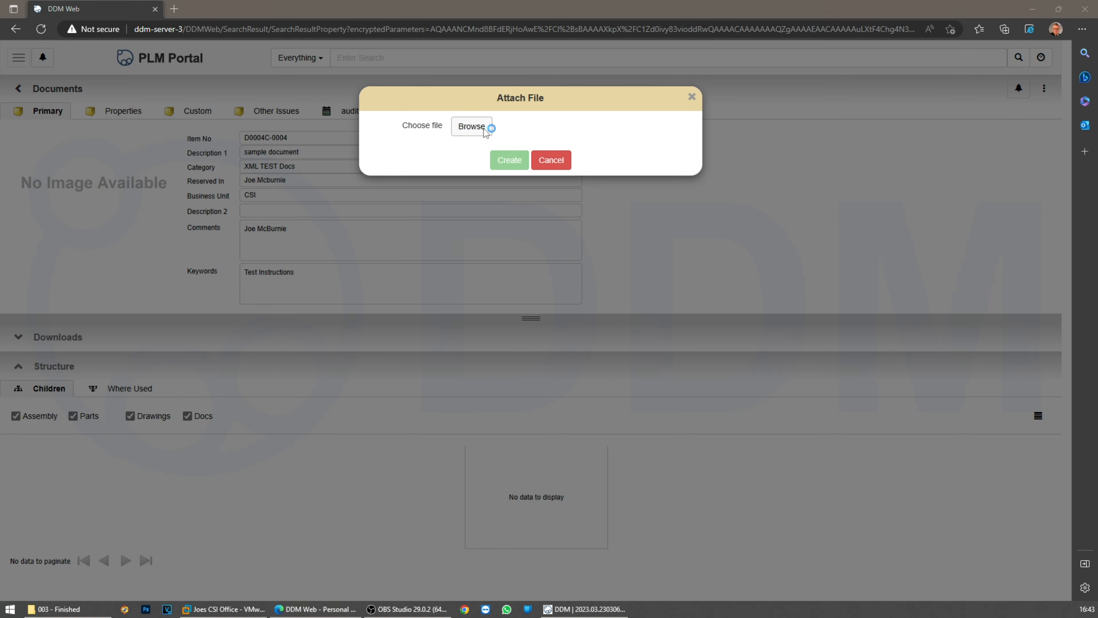
click(221, 251)
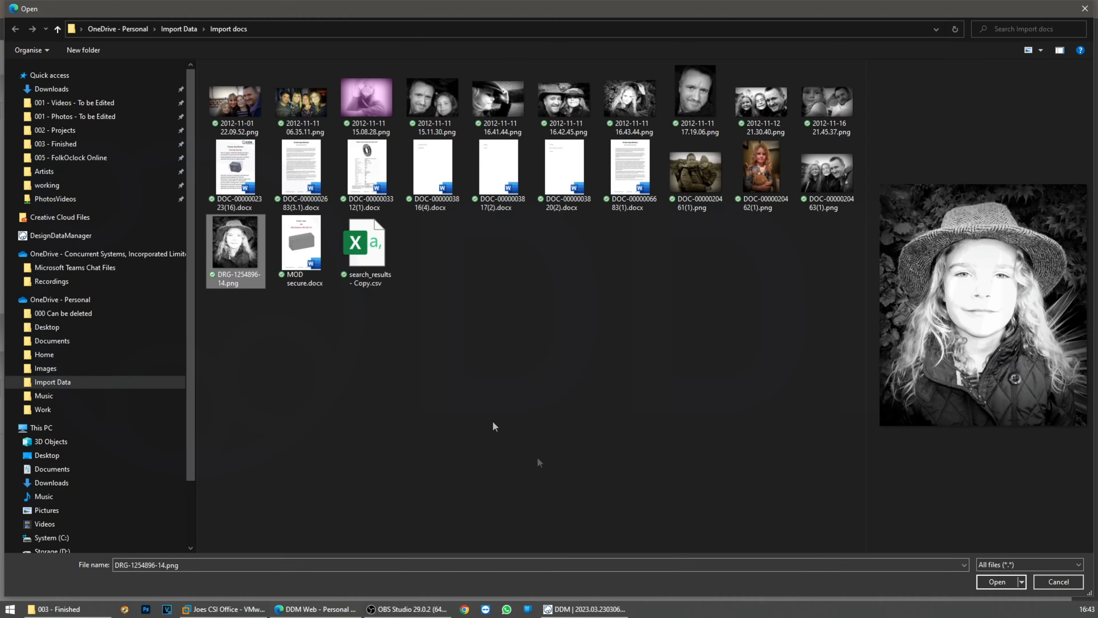
click(996, 581)
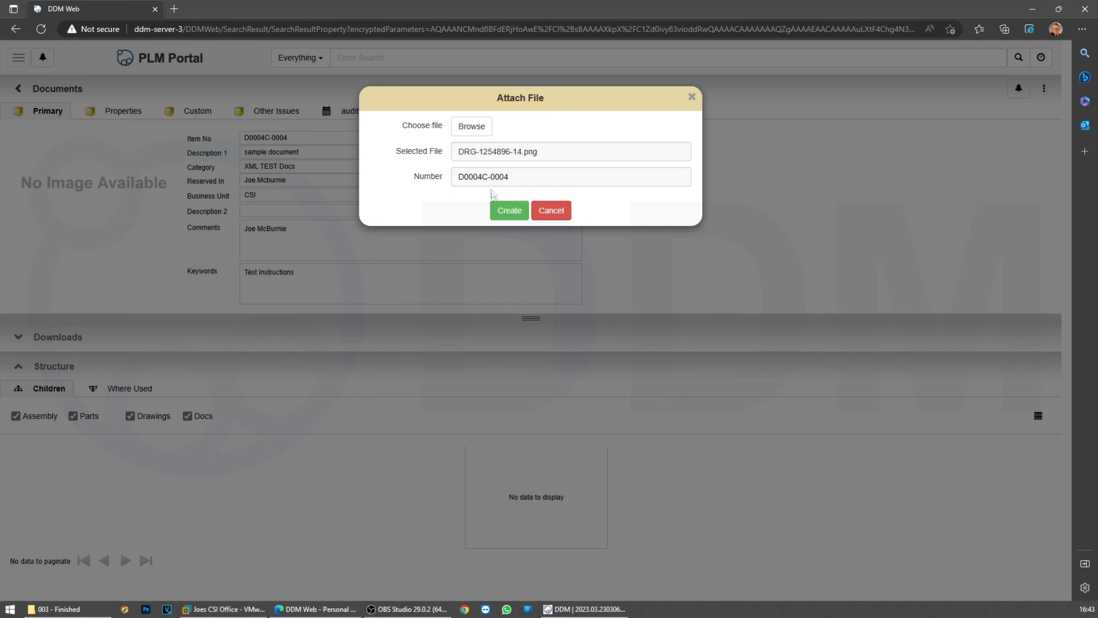
click(509, 211)
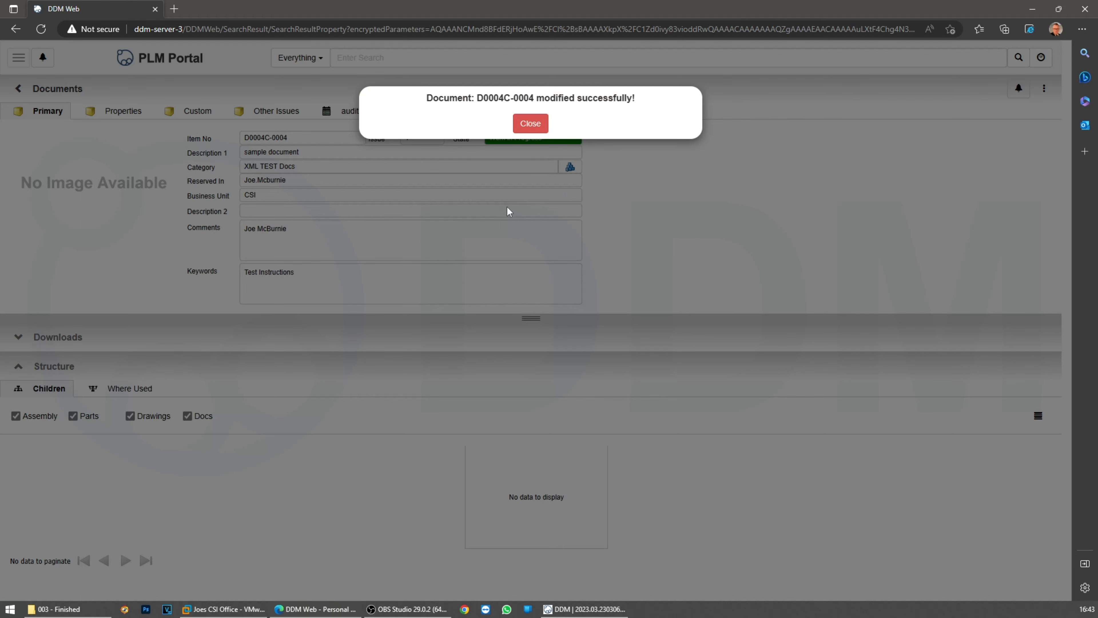
click(525, 123)
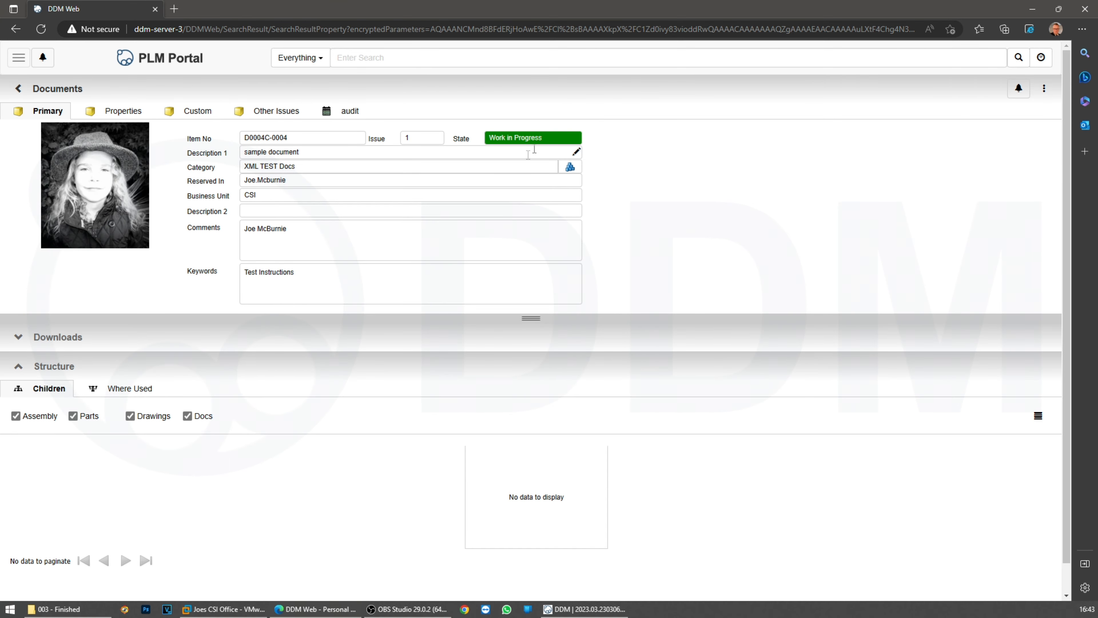
Change the document's state to Released
click(548, 138)
click(568, 193)
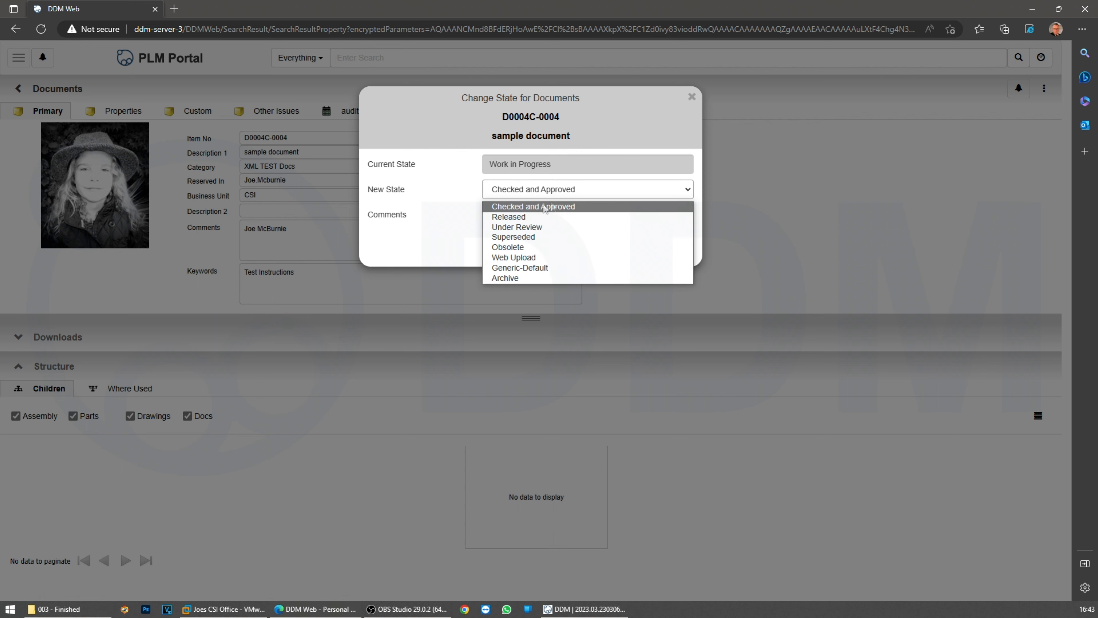
click(527, 216)
click(509, 252)
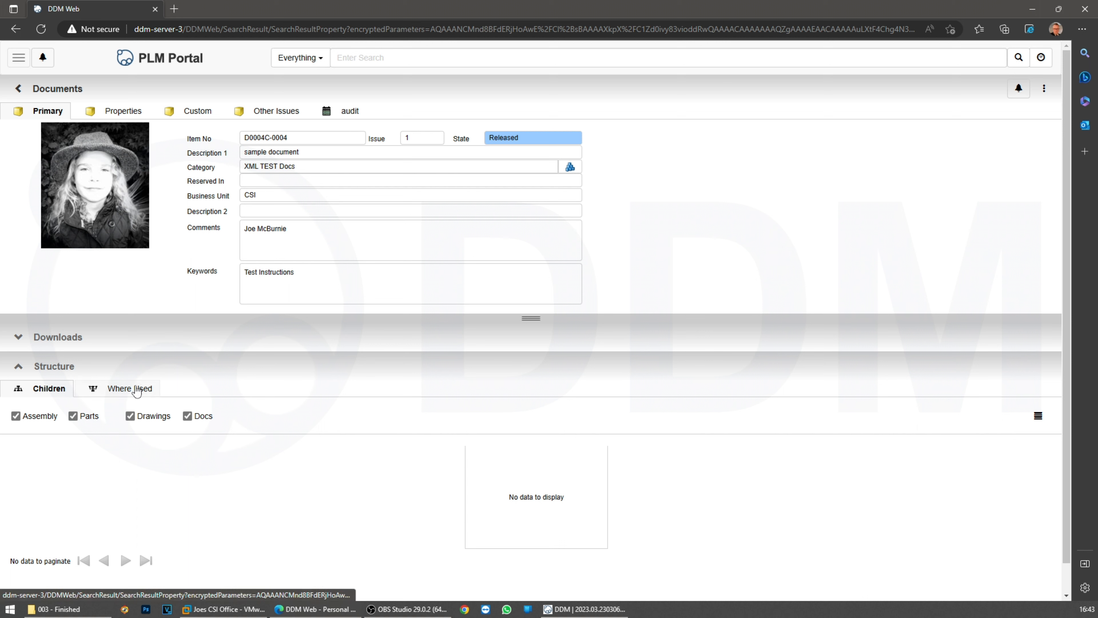
click(354, 112)
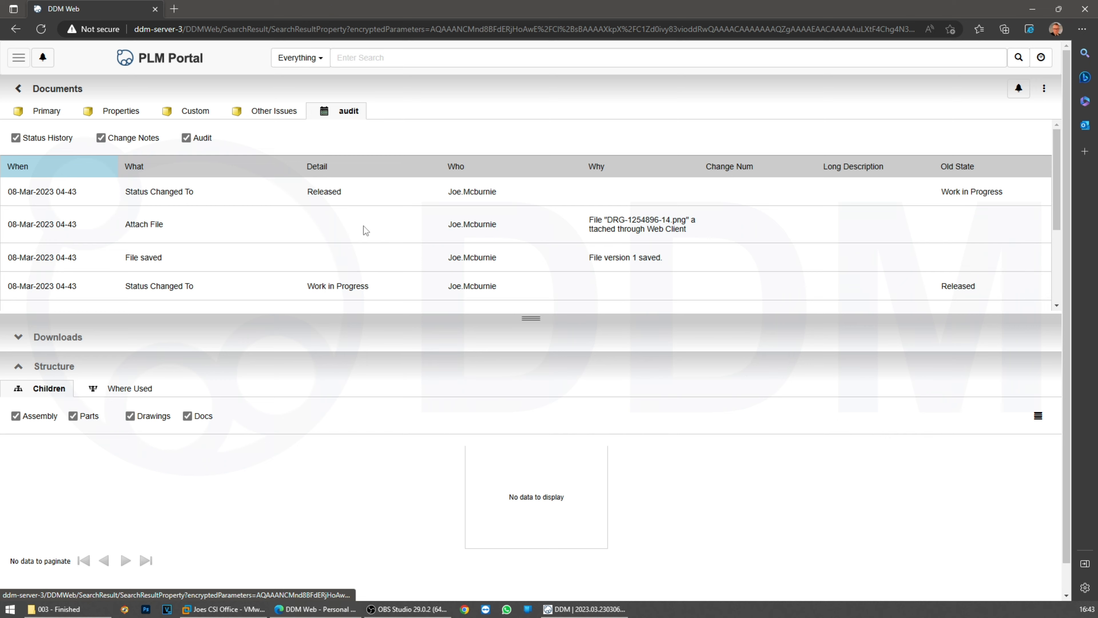
scroll(324, 264, down, 3)
scroll(324, 263, up, 5)
scroll(282, 281, down, 5)
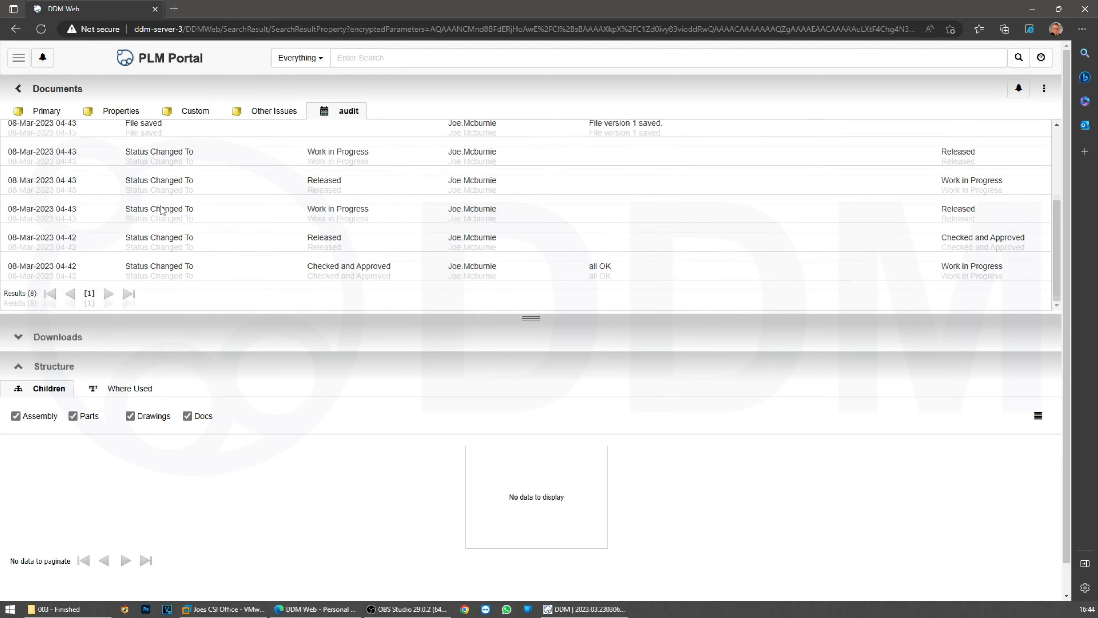
scroll(166, 217, up, 5)
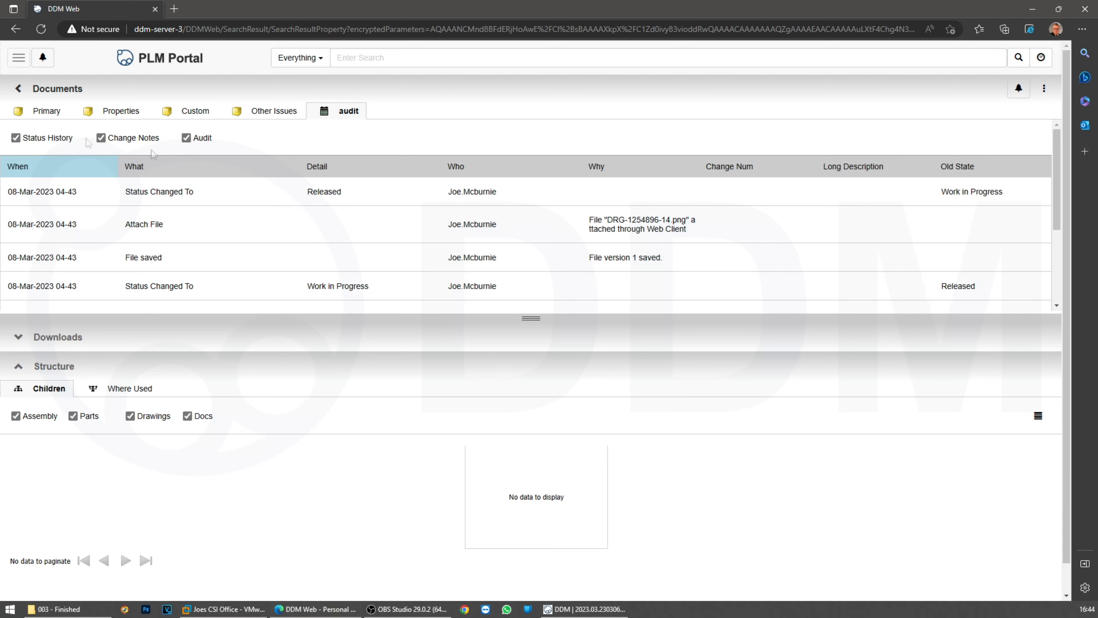
click(41, 110)
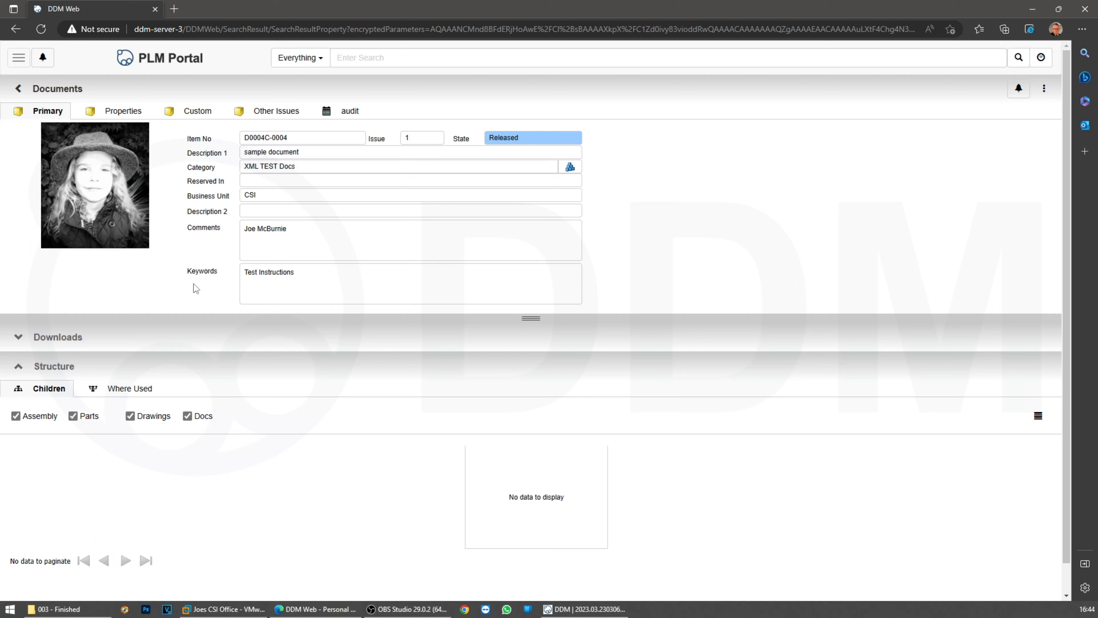